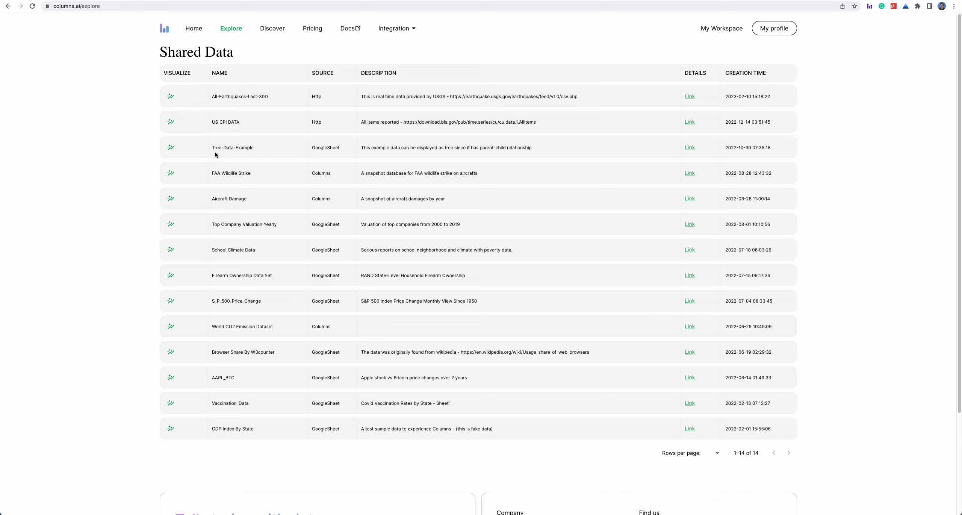
Open the shared Tree-Data-Example dataset's details and start exploring and visualizing it
{"action": "left_click_drag", "start_coordinate": [214, 148], "coordinate": [260, 146]}
{"action": "left_click", "coordinate": [198, 153]}
{"action": "left_click", "coordinate": [688, 149]}
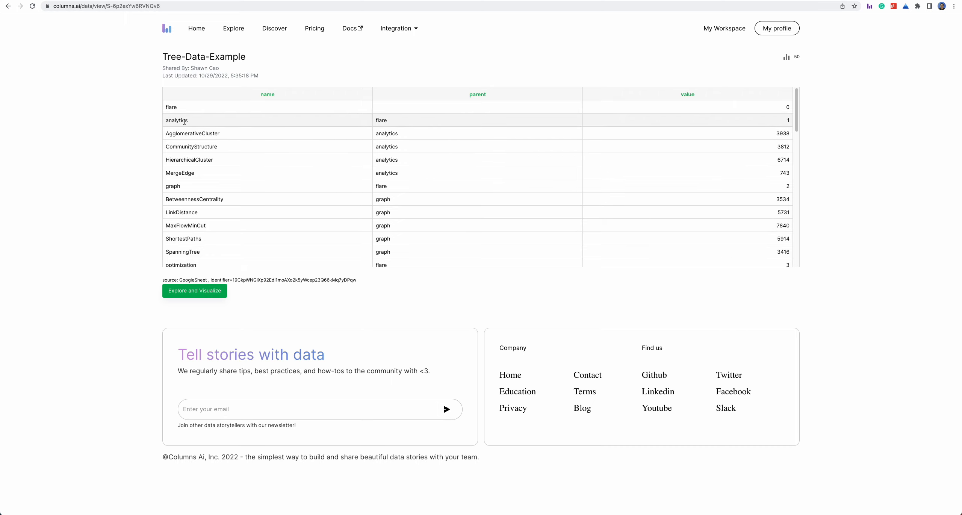
{"action": "left_click", "coordinate": [409, 146]}
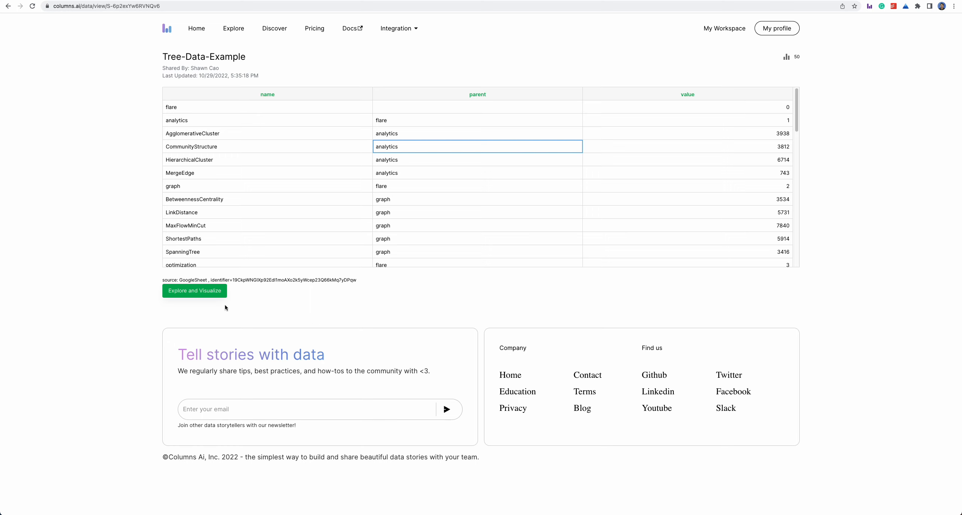
{"action": "left_click", "coordinate": [198, 293]}
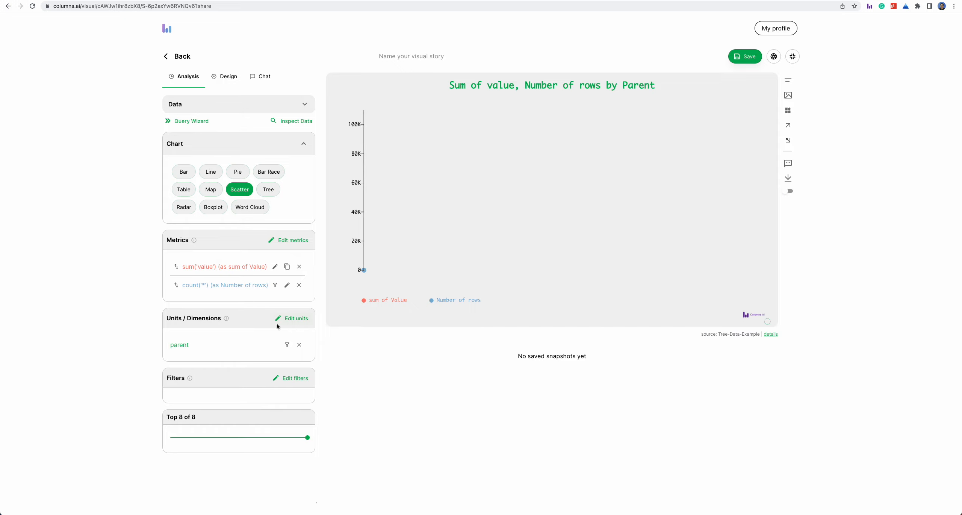
Add name as a second unit beside parent and change the chart type to Tree
{"action": "left_click", "coordinate": [298, 318]}
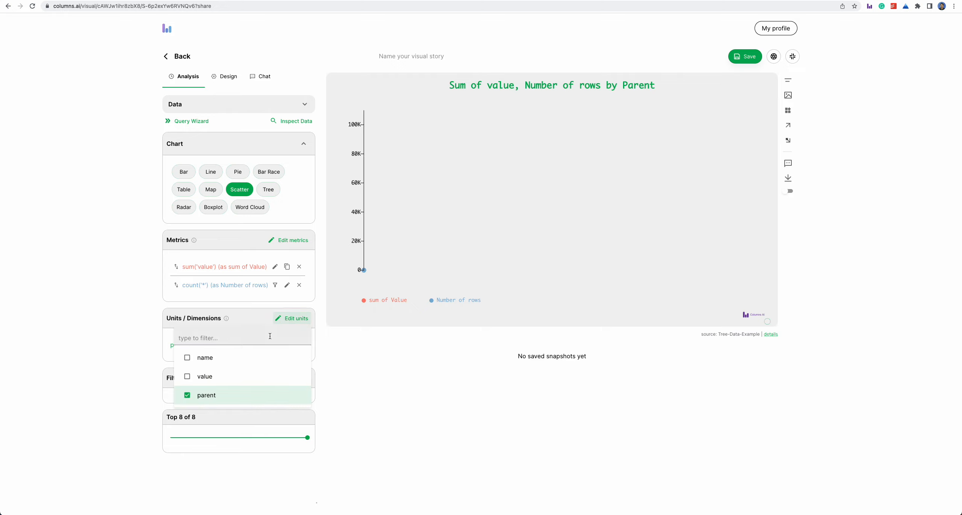
{"action": "left_click", "coordinate": [212, 356]}
{"action": "left_click", "coordinate": [122, 351]}
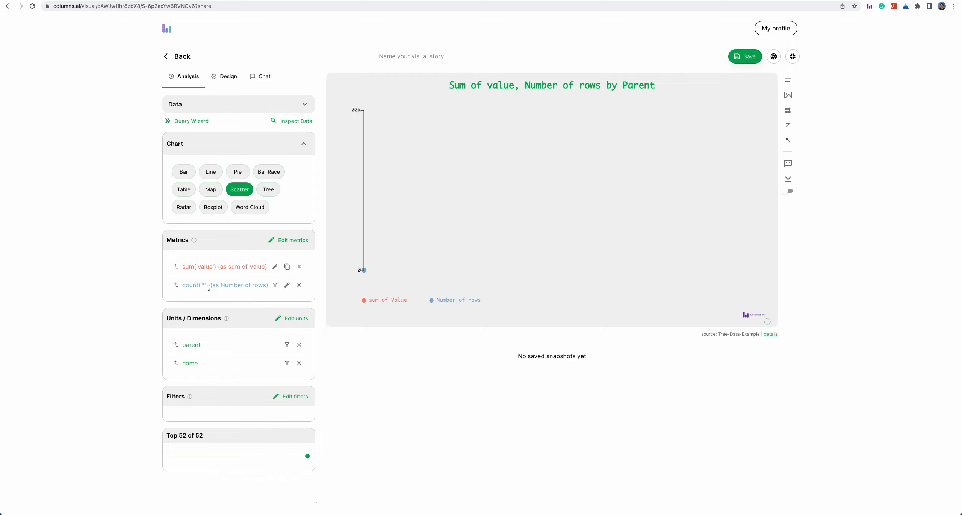
{"action": "left_click", "coordinate": [270, 190]}
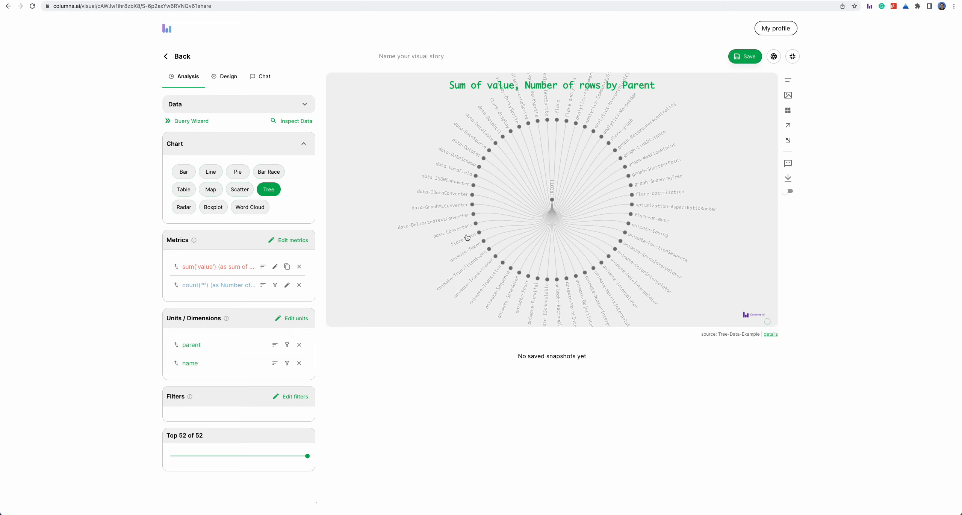
Check the tree's id field options and remove the Number of rows metric from the analysis
{"action": "left_click", "coordinate": [481, 267]}
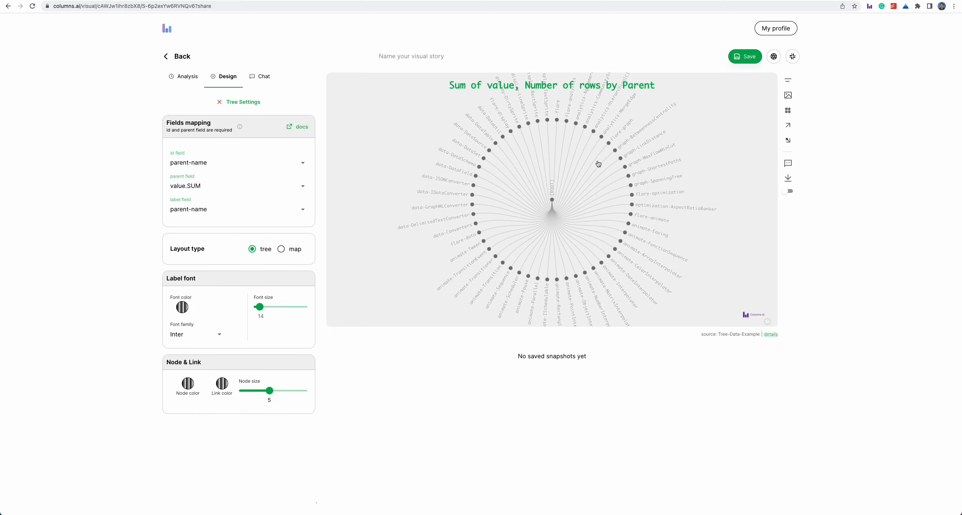
{"action": "left_click", "coordinate": [216, 161]}
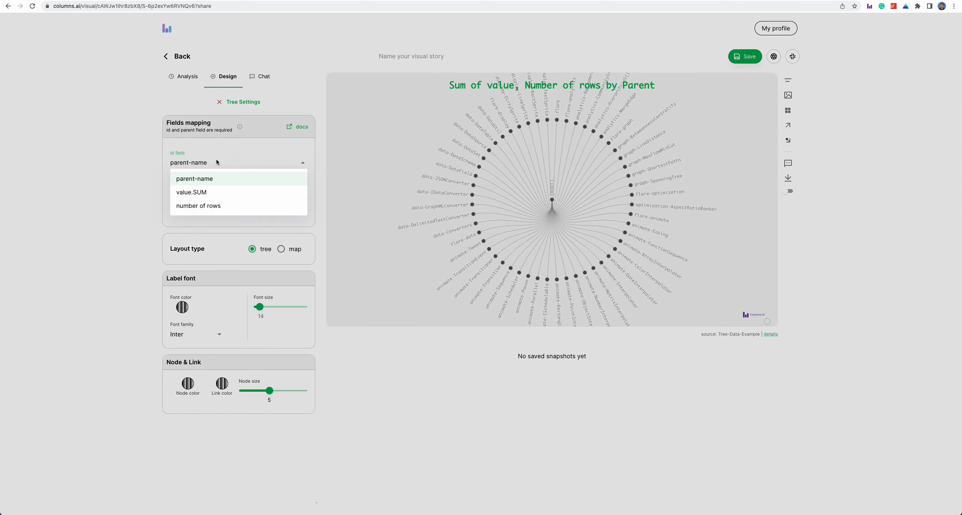
{"action": "left_click", "coordinate": [217, 159]}
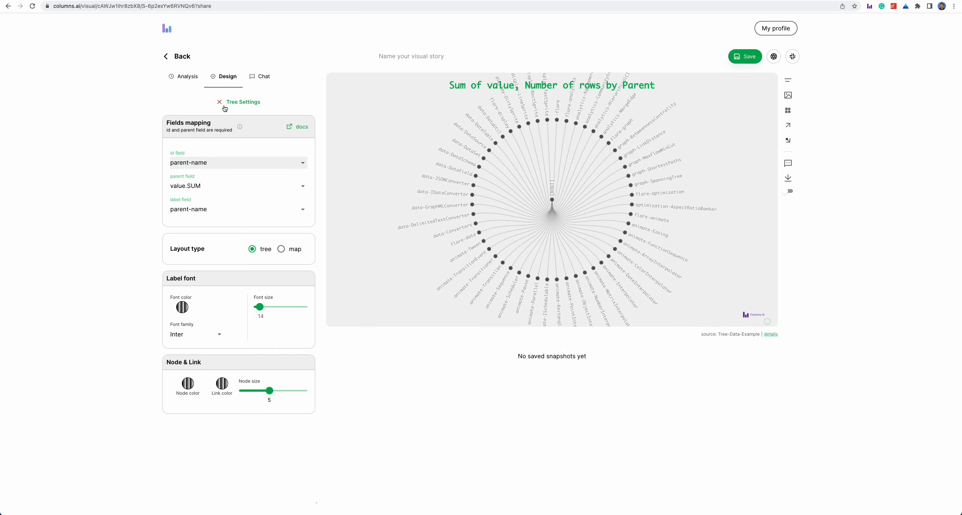
{"action": "left_click", "coordinate": [187, 77]}
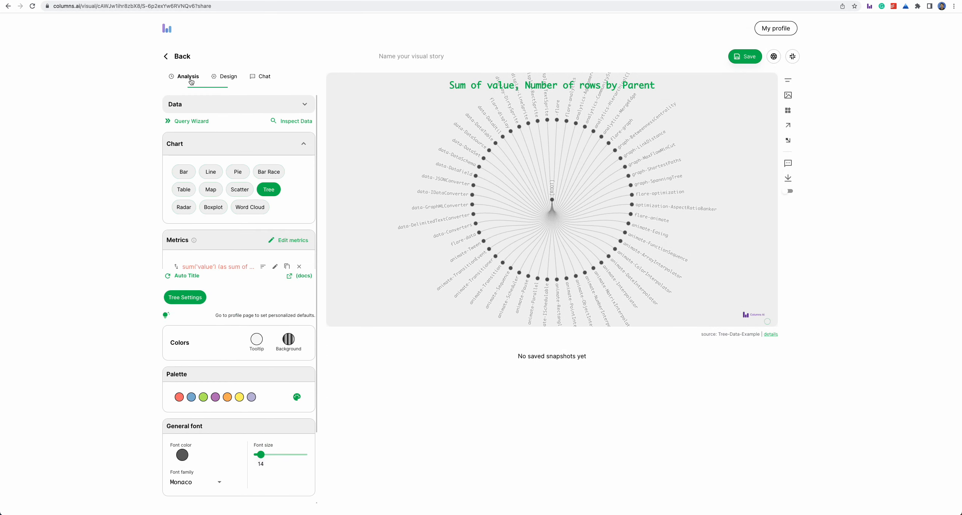
{"action": "left_click", "coordinate": [300, 285]}
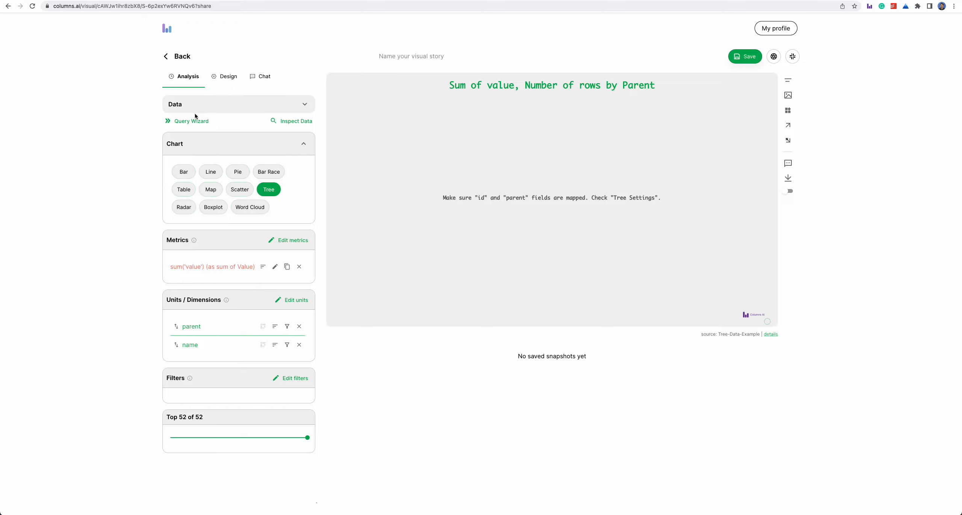
In the tree settings, map the id field to name, the parent field to parent and the label field to name
{"action": "left_click", "coordinate": [228, 77]}
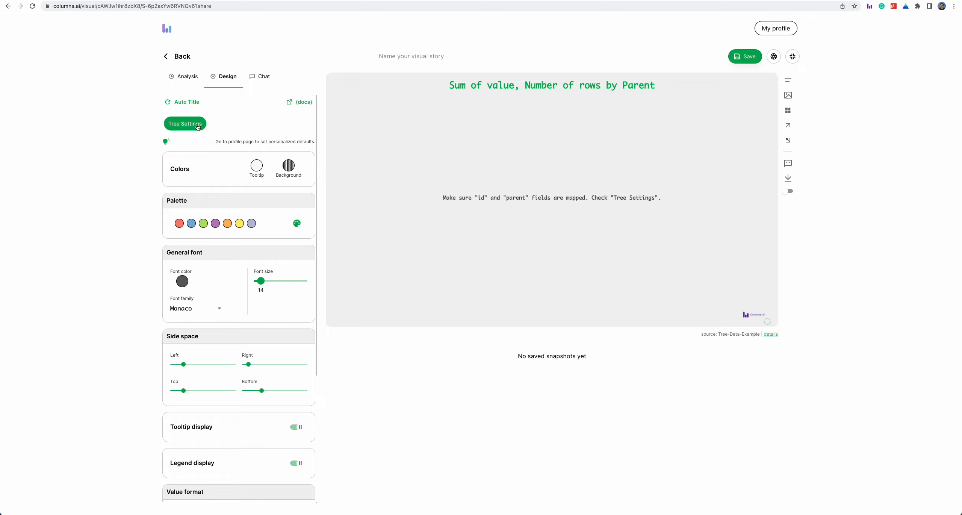
{"action": "left_click", "coordinate": [198, 126]}
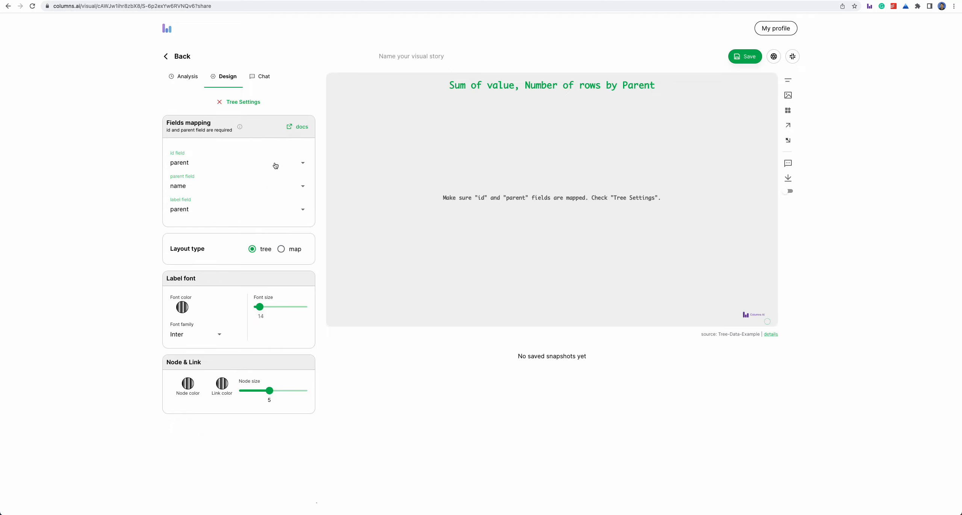
{"action": "left_click", "coordinate": [195, 163]}
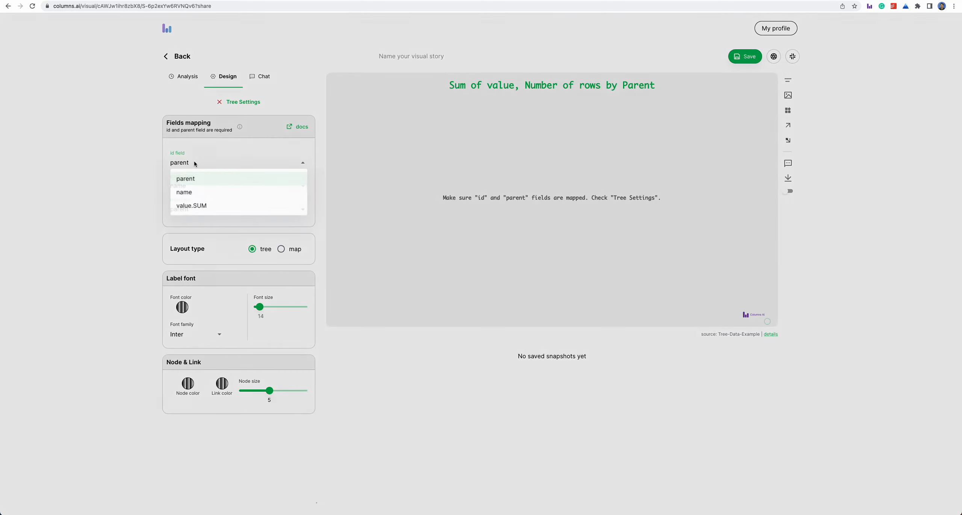
{"action": "left_click", "coordinate": [198, 192]}
{"action": "left_click", "coordinate": [213, 179]}
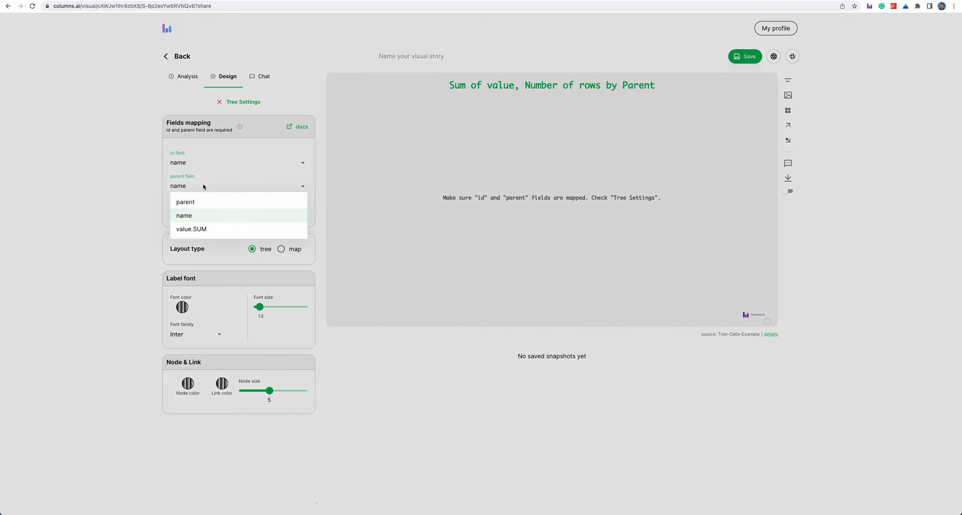
{"action": "left_click", "coordinate": [200, 201]}
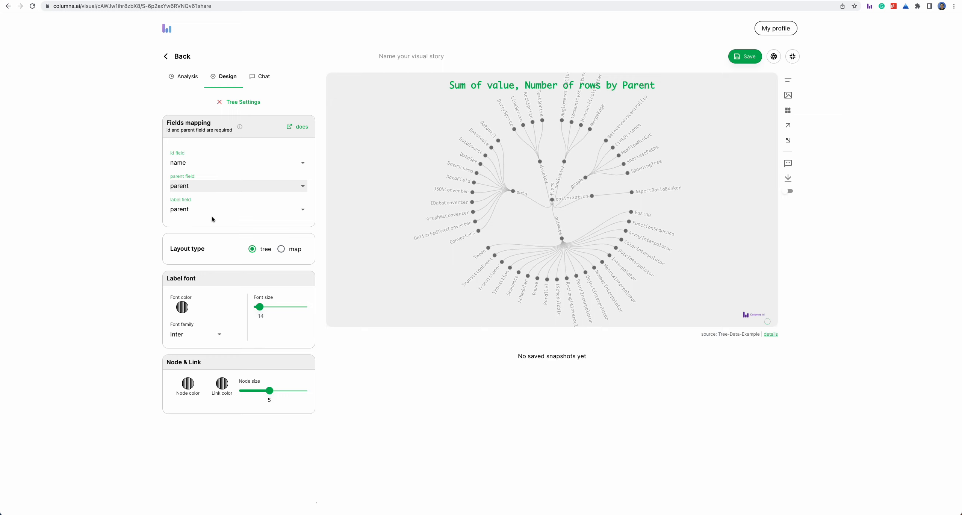
{"action": "left_click", "coordinate": [200, 211]}
{"action": "left_click", "coordinate": [196, 239]}
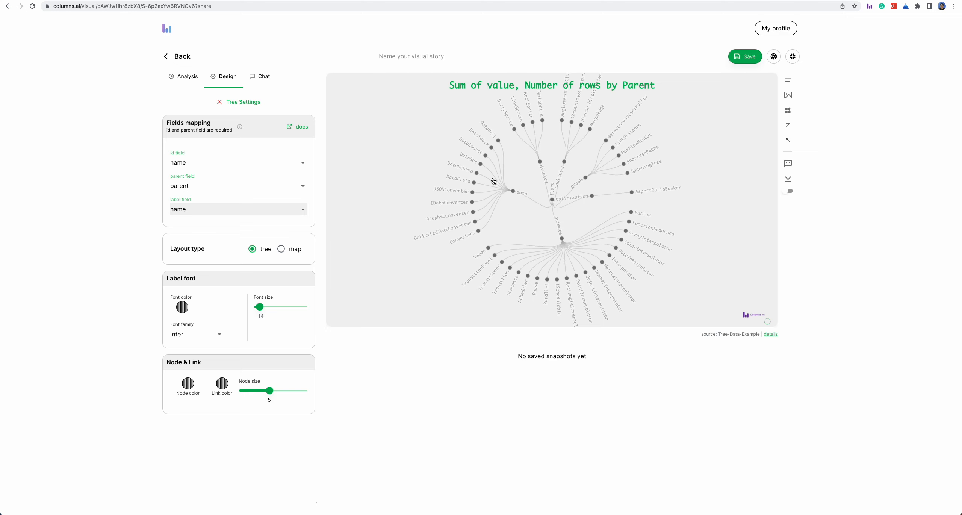
Set the tree's layout type to map and explore the graph and animate blocks, resetting to the root after each
{"action": "left_click", "coordinate": [282, 249]}
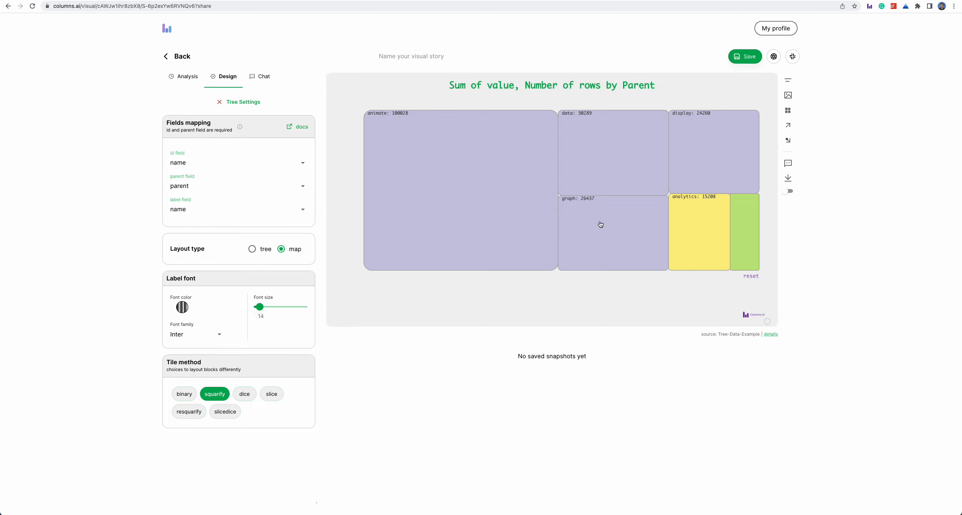
{"action": "left_click", "coordinate": [615, 225]}
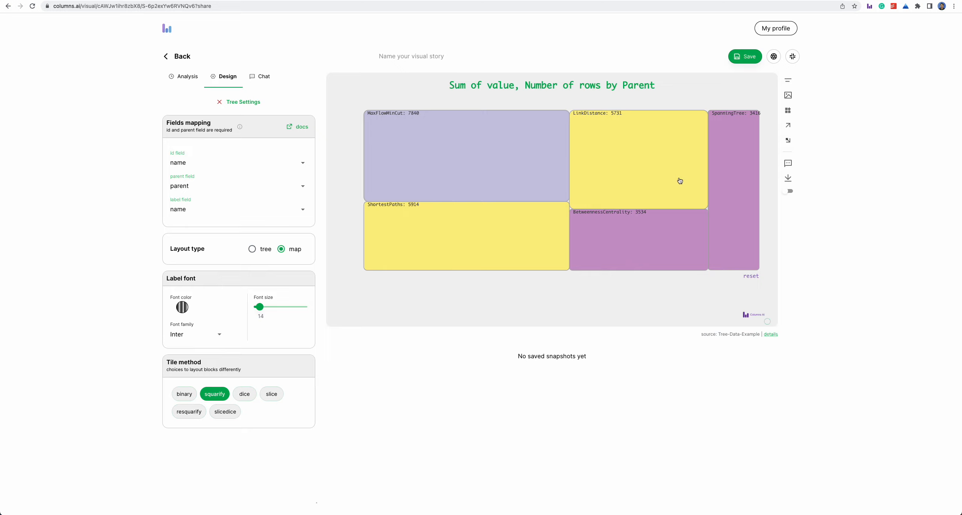
{"action": "left_click", "coordinate": [625, 149]}
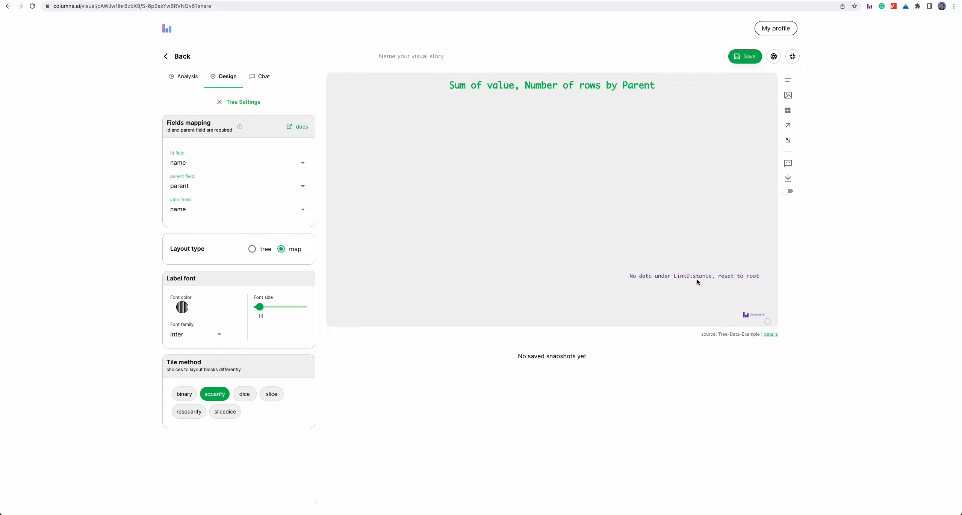
{"action": "left_click", "coordinate": [742, 280]}
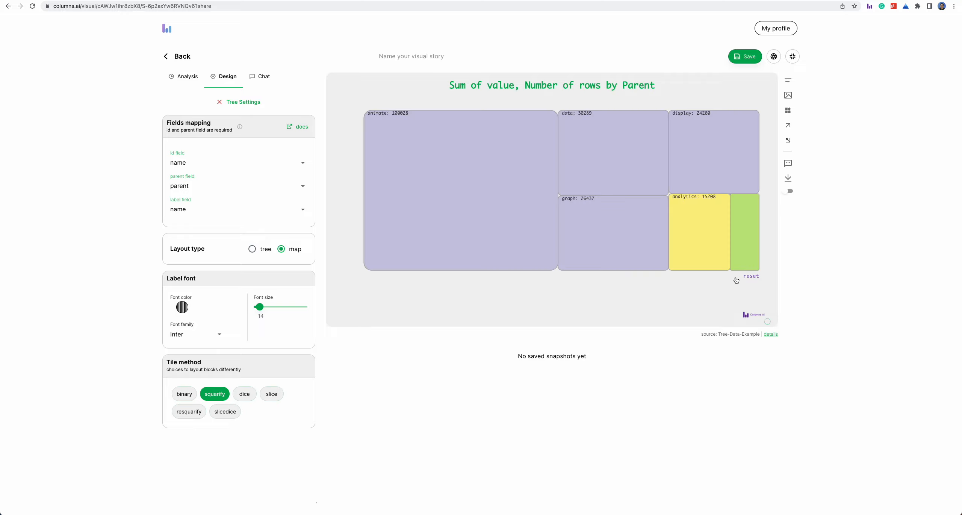
{"action": "left_click", "coordinate": [469, 220]}
{"action": "left_click", "coordinate": [424, 236]}
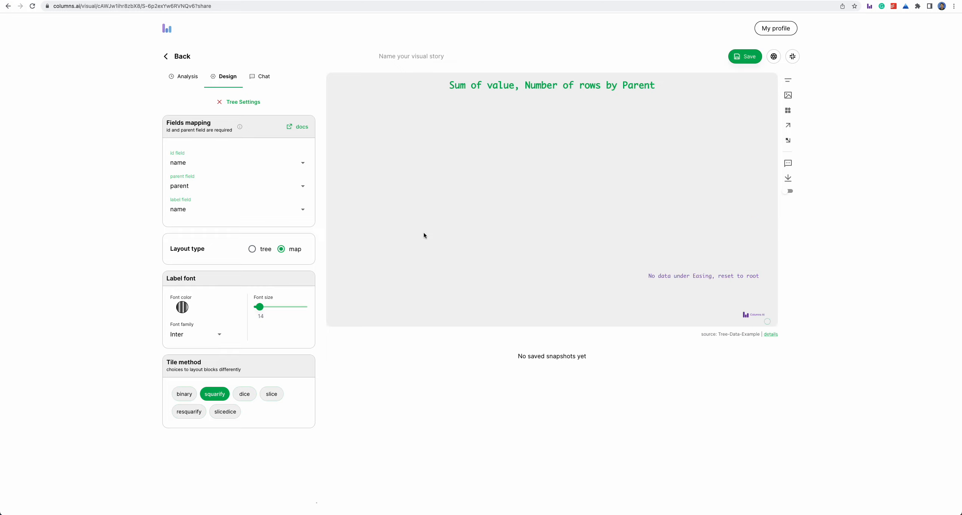
{"action": "left_click", "coordinate": [740, 280]}
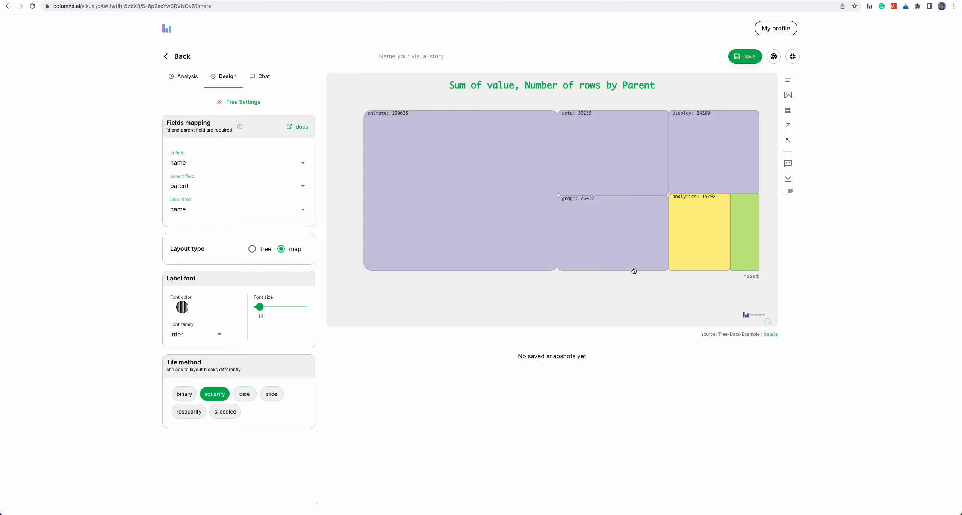
Apply the preset color palette running from red through orange and yellow to green to the treemap
{"action": "left_click", "coordinate": [230, 102]}
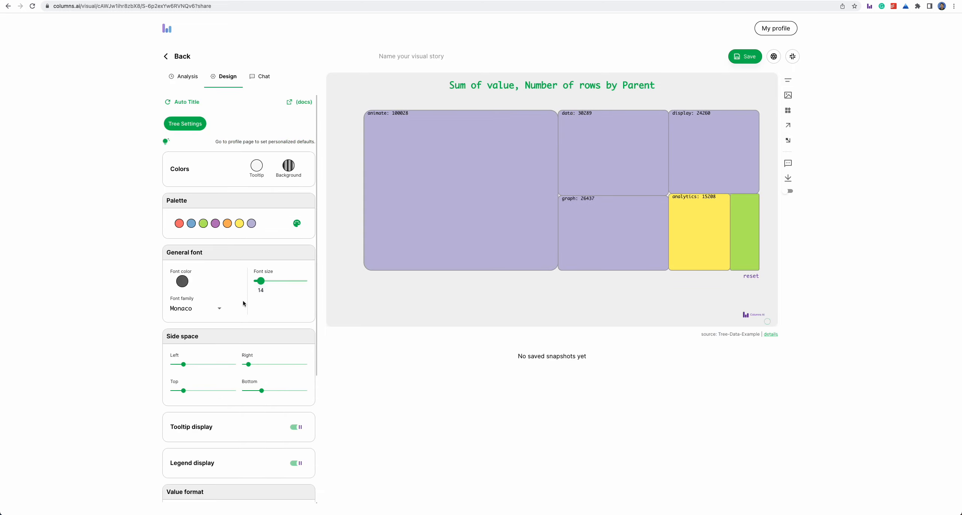
{"action": "left_click", "coordinate": [297, 224]}
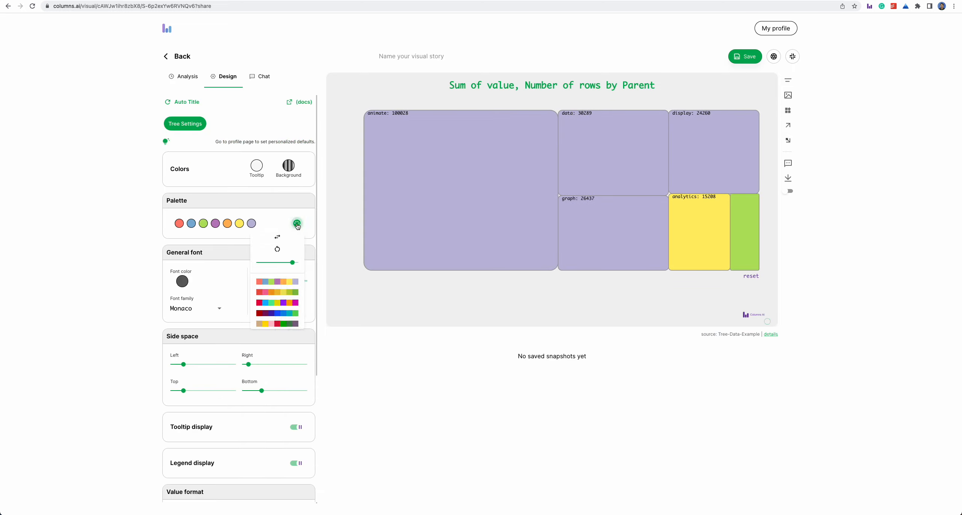
{"action": "left_click", "coordinate": [284, 302]}
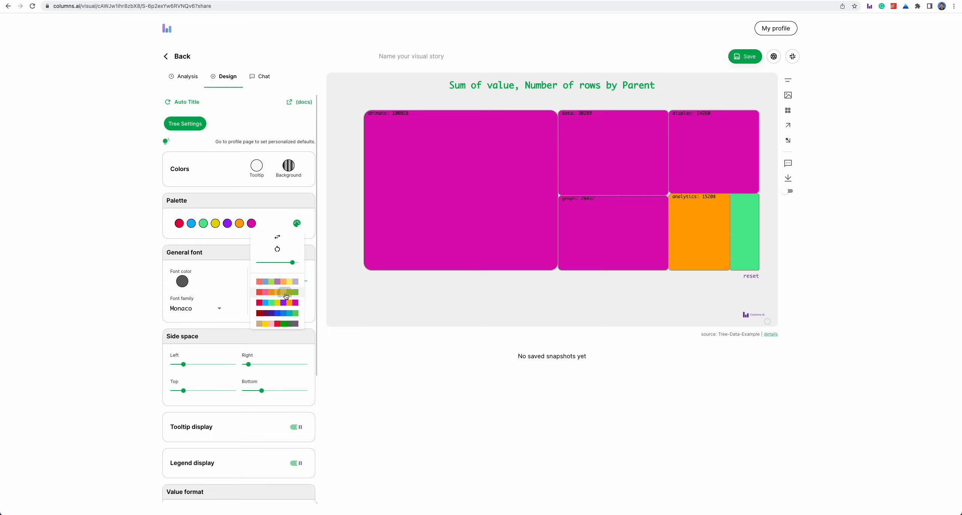
{"action": "left_click", "coordinate": [285, 292]}
{"action": "left_click", "coordinate": [337, 245]}
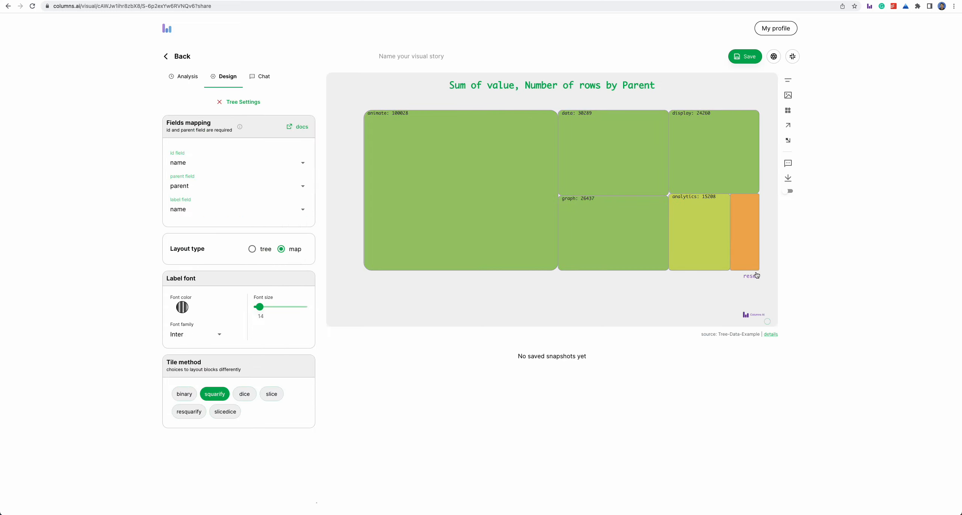
Drill into the treemap's analytics block down to MergeEdge and reset to the root
{"action": "left_click", "coordinate": [709, 217]}
{"action": "left_click", "coordinate": [744, 234]}
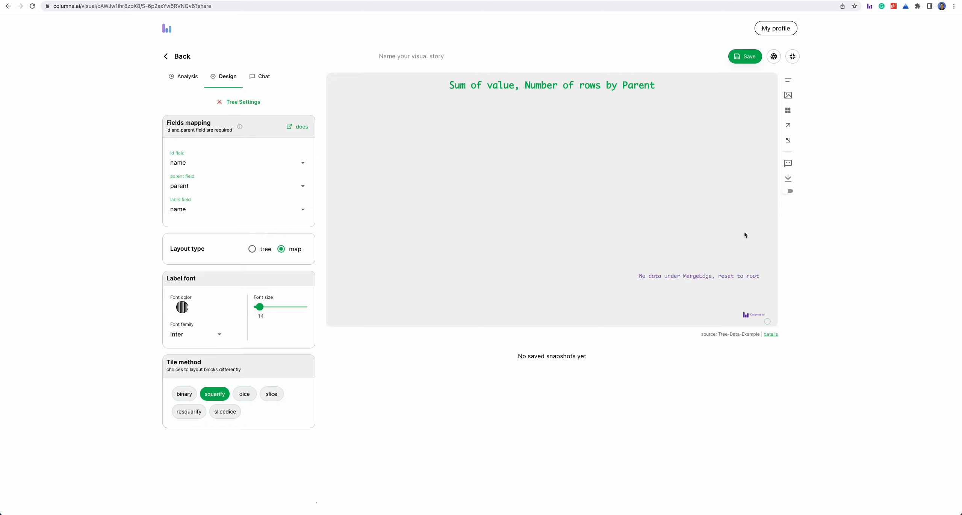
{"action": "left_click", "coordinate": [738, 279]}
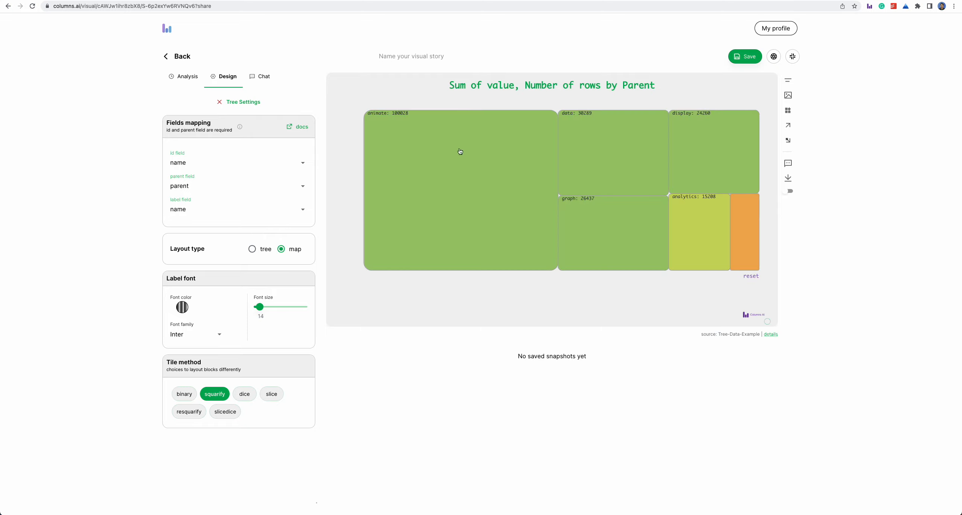
Name the visual story Tree-Map-Explore and widen the chart's left side space
{"action": "left_click", "coordinate": [455, 59]}
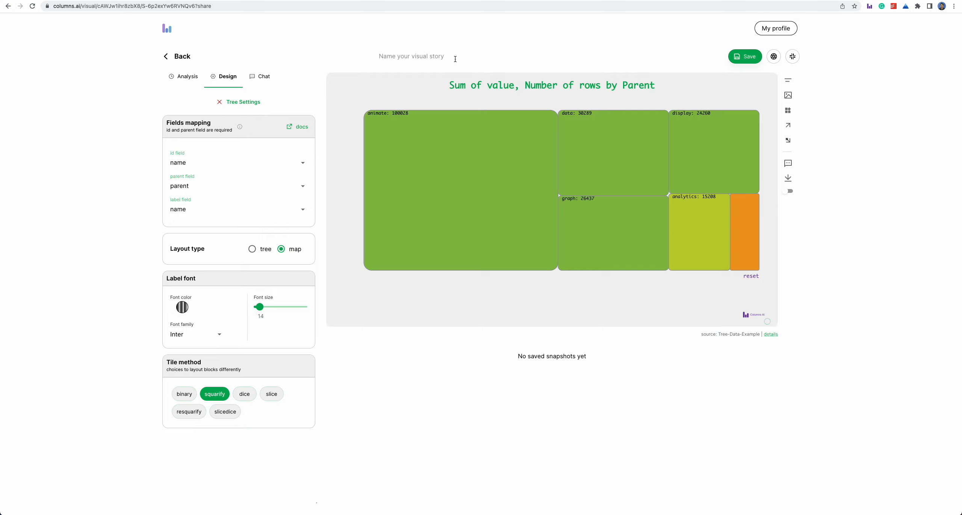
{"action": "type", "text": "Tree-Map-Explore"}
{"action": "left_click", "coordinate": [234, 100]}
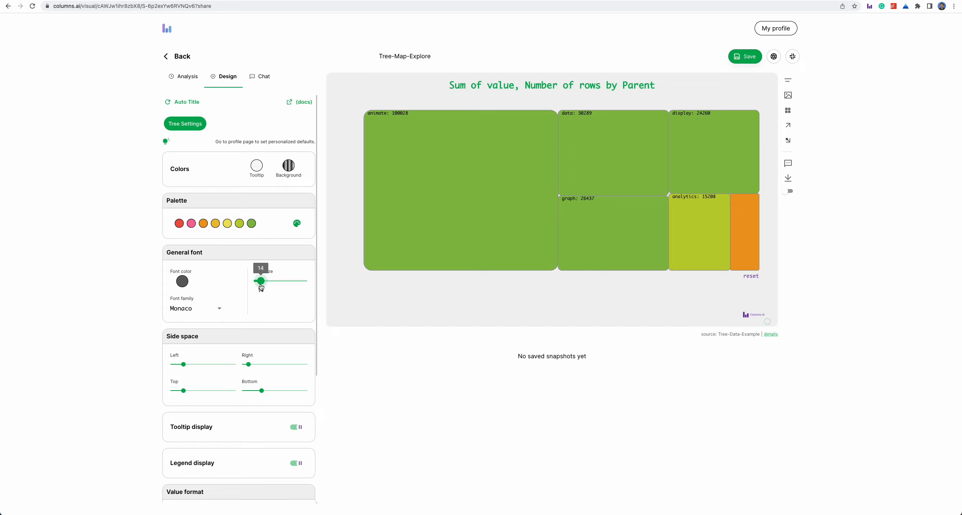
{"action": "left_click", "coordinate": [183, 364]}
{"action": "left_click_drag", "start_coordinate": [183, 365], "coordinate": [206, 368]}
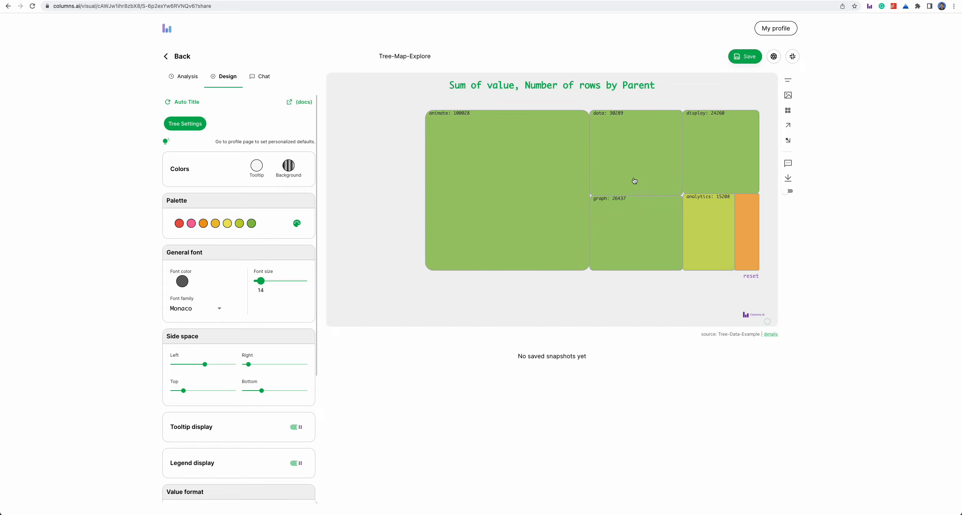
Place a Total widget for sum of Value in the empty space left of the treemap and save the visual
{"action": "left_click", "coordinate": [788, 112]}
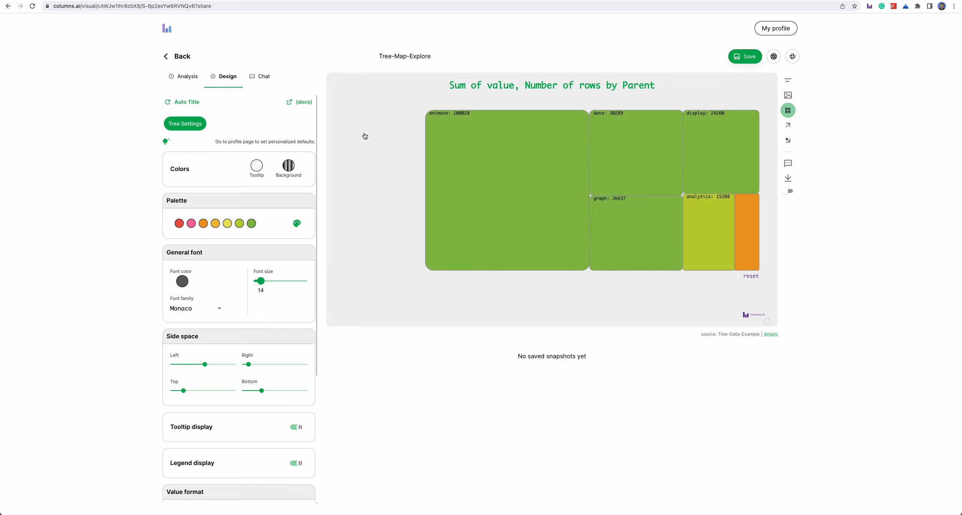
{"action": "left_click", "coordinate": [364, 134]}
{"action": "left_click_drag", "start_coordinate": [384, 148], "coordinate": [377, 134]}
{"action": "left_click", "coordinate": [378, 135]}
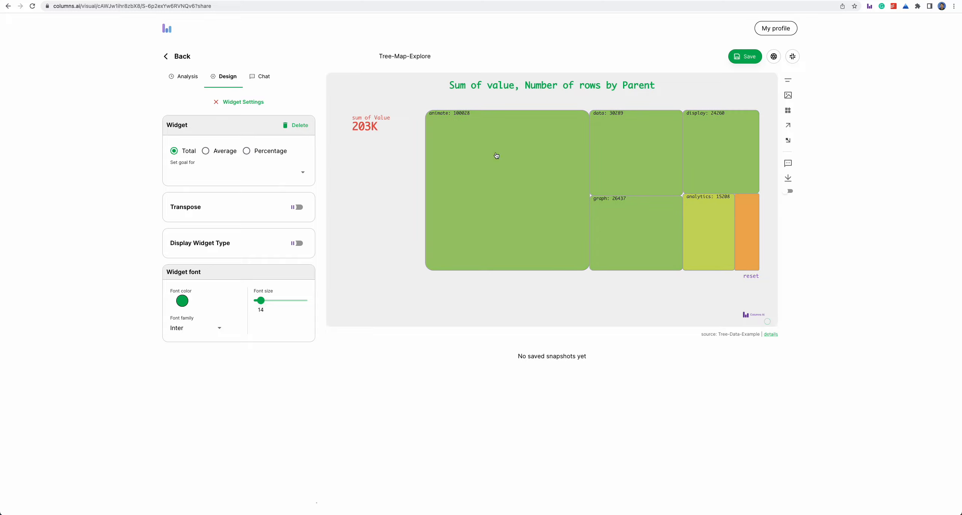
{"action": "left_click", "coordinate": [747, 56]}
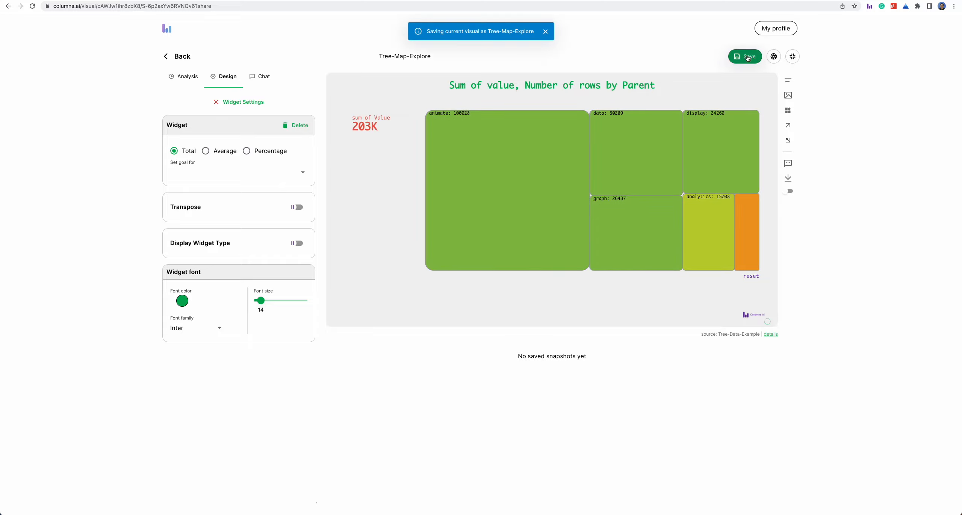
Show the visual's saved versions and exit the editor to the visual stories list, confirming the exit
{"action": "left_click", "coordinate": [646, 355]}
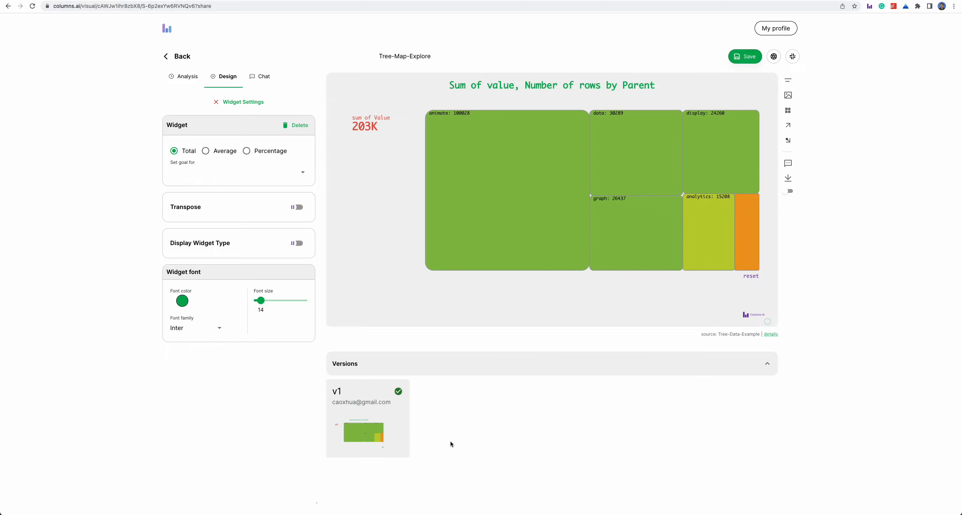
{"action": "left_click", "coordinate": [178, 59]}
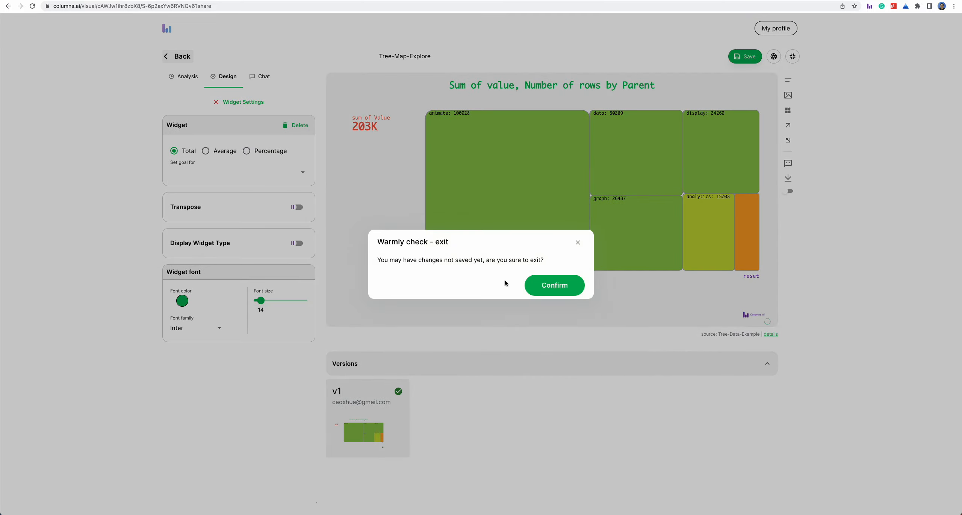
{"action": "left_click", "coordinate": [562, 294]}
Preview the Tree-Map-Explore story, drill into its data block down to GraphMLConverter, reset to the root and close the preview
{"action": "left_click", "coordinate": [252, 218]}
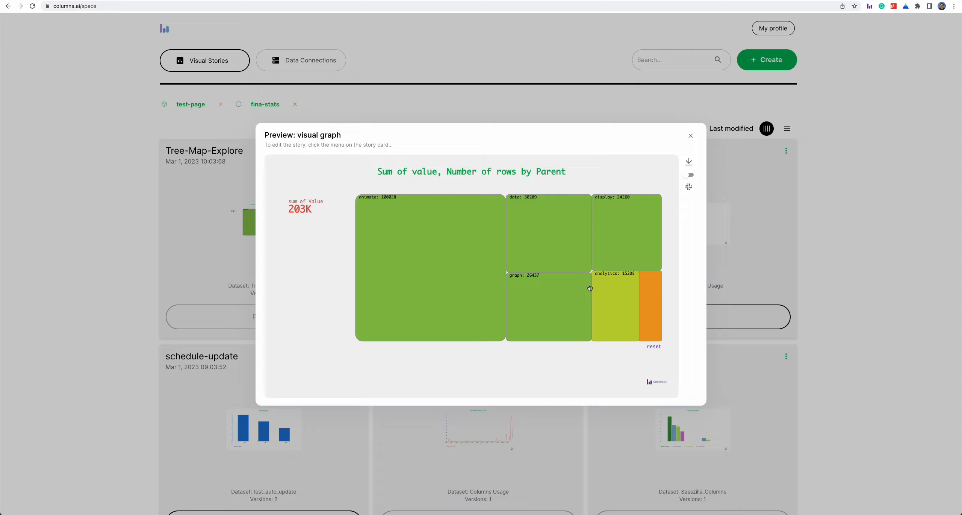
{"action": "left_click", "coordinate": [552, 260]}
{"action": "left_click", "coordinate": [445, 267]}
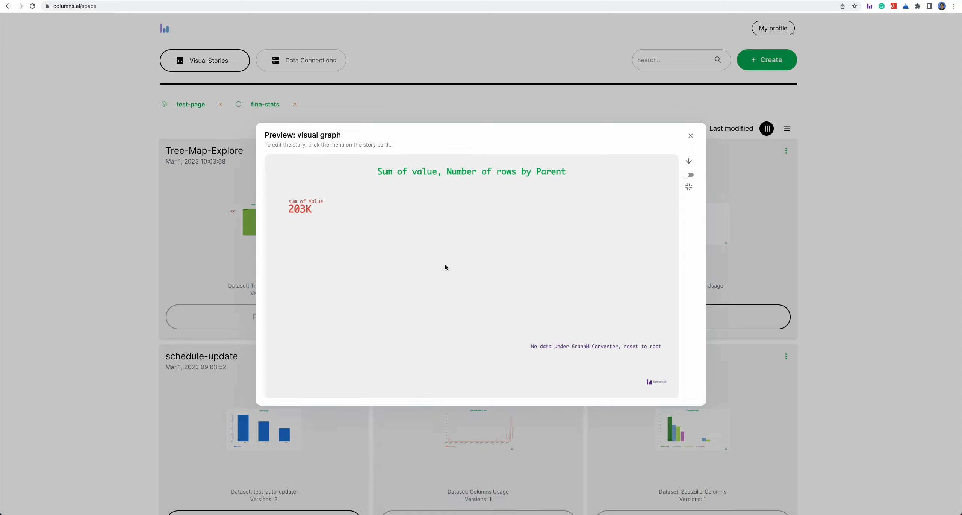
{"action": "left_click", "coordinate": [642, 347]}
{"action": "left_click", "coordinate": [690, 136]}
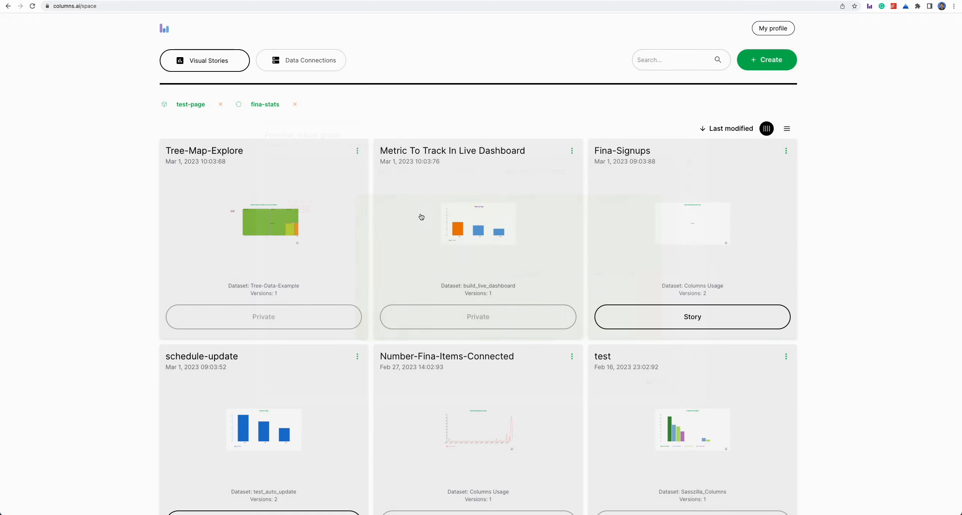
Share the Tree-Map-Explore story with general access set to Public and save the sharing settings
{"action": "left_click", "coordinate": [355, 157]}
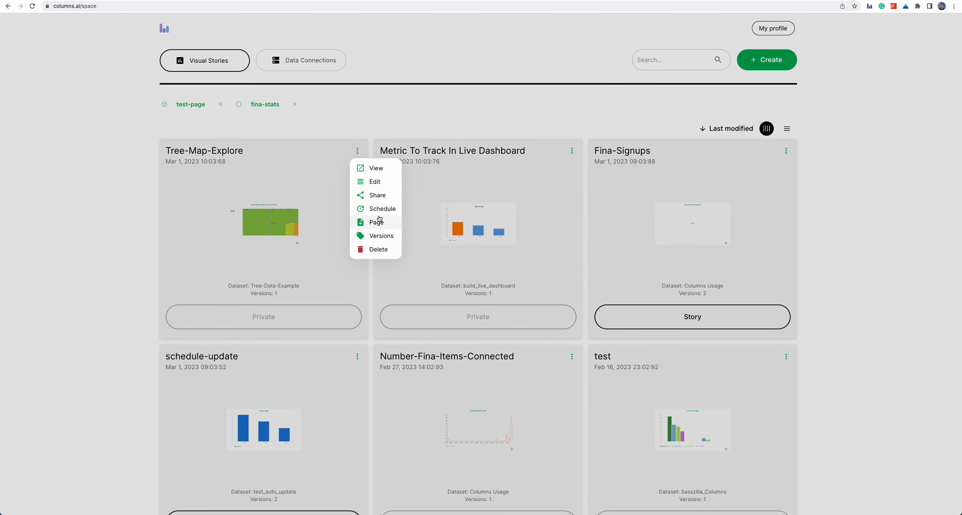
{"action": "left_click", "coordinate": [379, 195]}
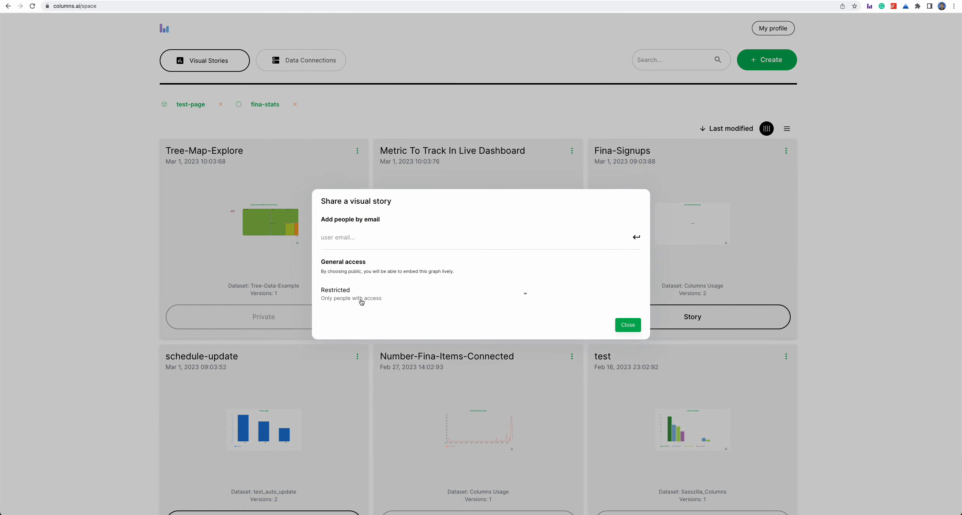
{"action": "left_click", "coordinate": [361, 296]}
{"action": "left_click", "coordinate": [369, 340]}
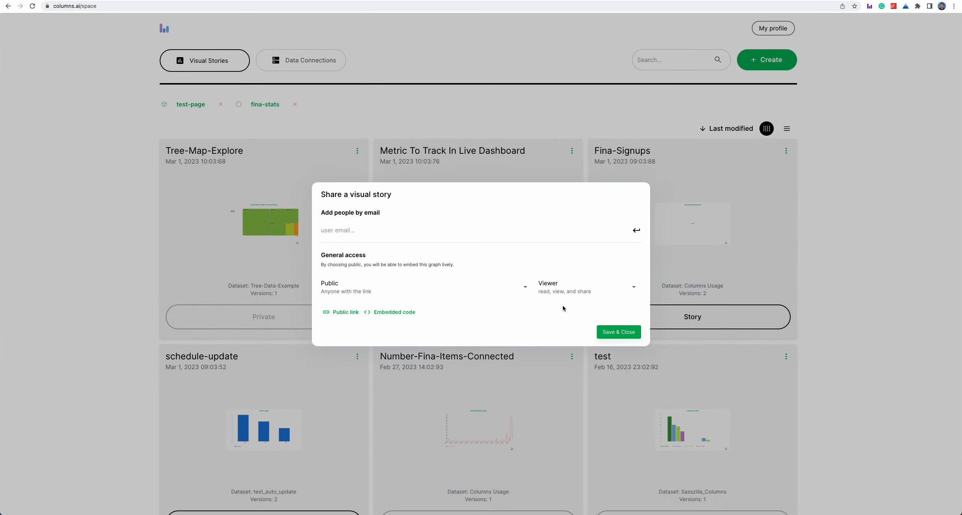
{"action": "left_click", "coordinate": [618, 332]}
Open the shared Tree-Map-Explore story page, drill into the treemap's data block and reset to the root
{"action": "left_click", "coordinate": [278, 320]}
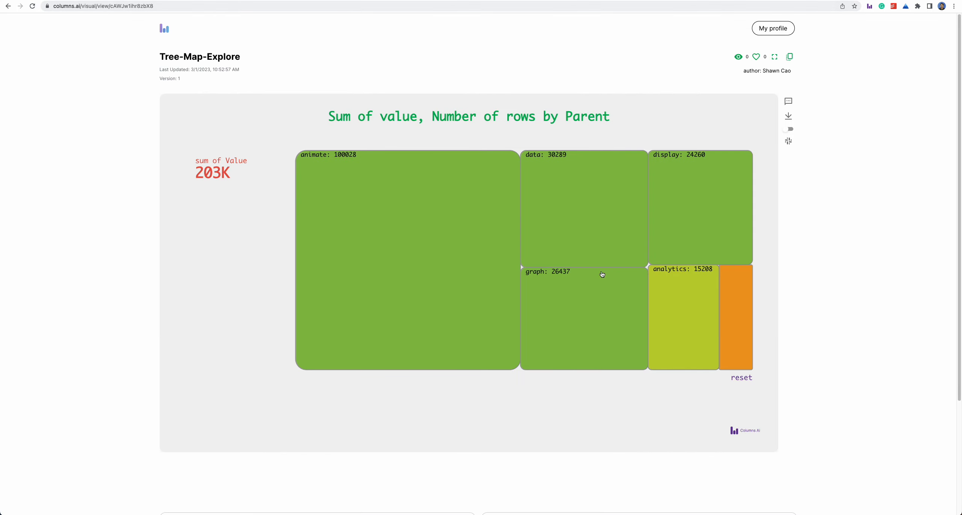
{"action": "left_click", "coordinate": [599, 237]}
{"action": "left_click", "coordinate": [741, 378]}
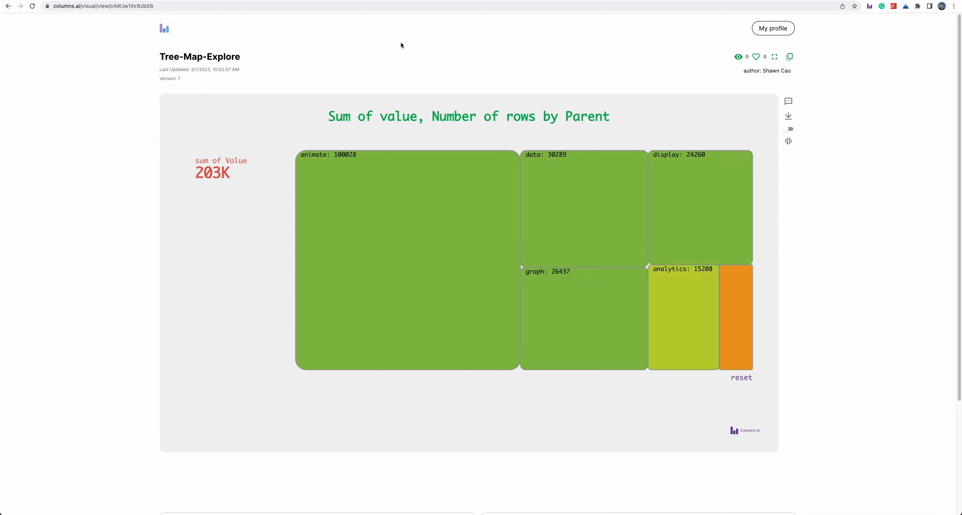